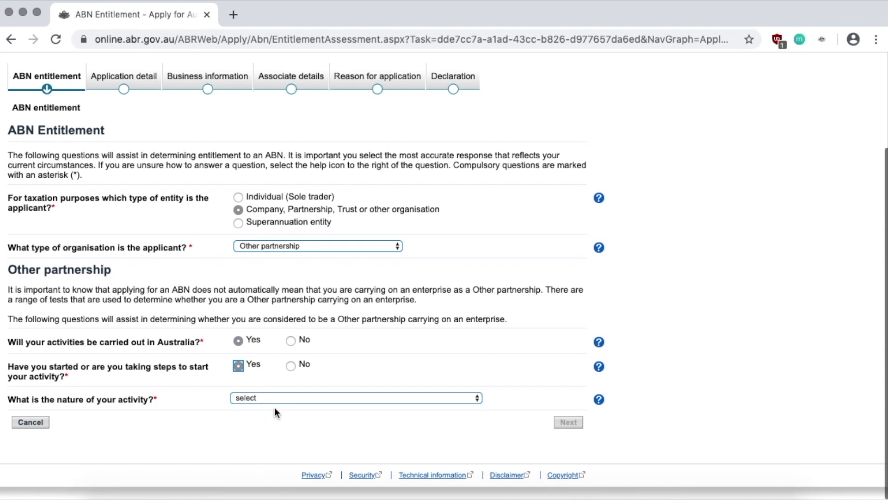
Choose 'In the form of a business' as the nature of the partnership's activity
left_click(285, 400)
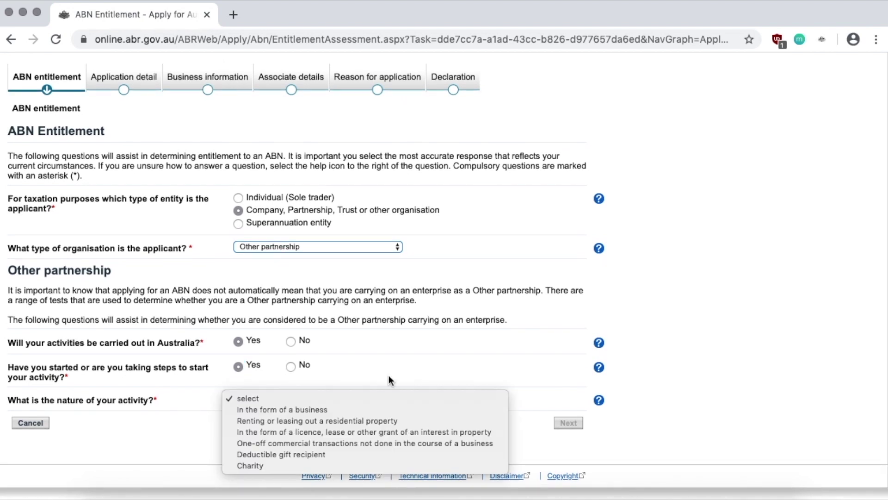
left_click(342, 410)
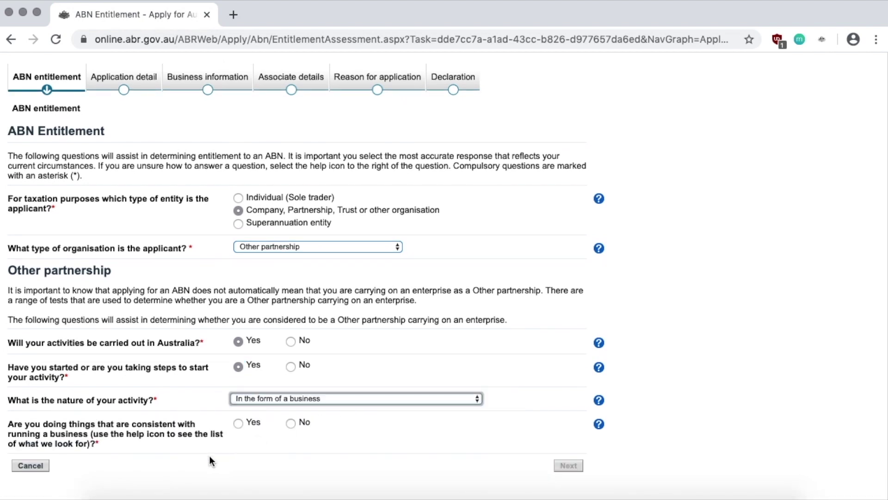
scroll(209, 455, "down", 1)
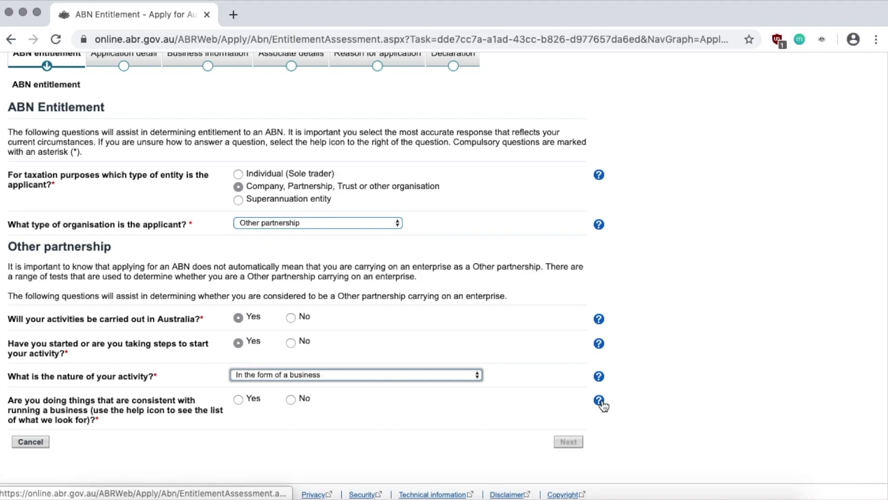
Read the help on what counts as running a business
left_click(598, 401)
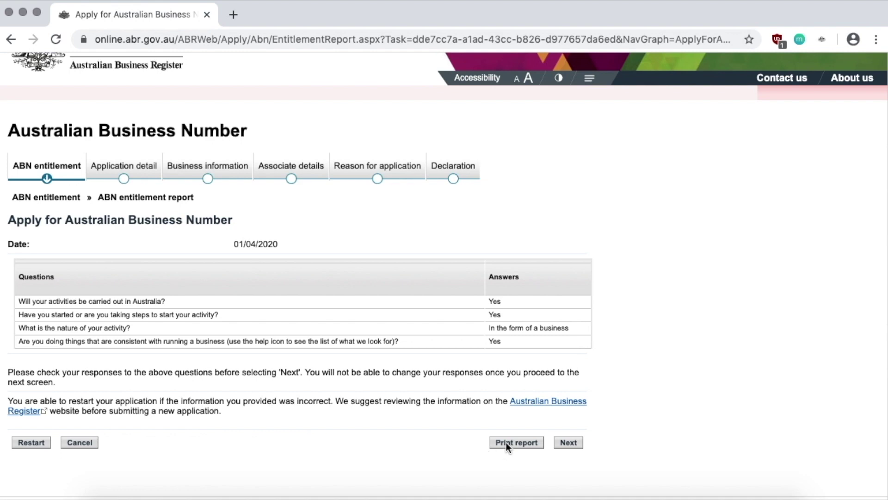
Accept the ABN entitlement report and review the Application detail questions on existing ABN and TFN
left_click(574, 442)
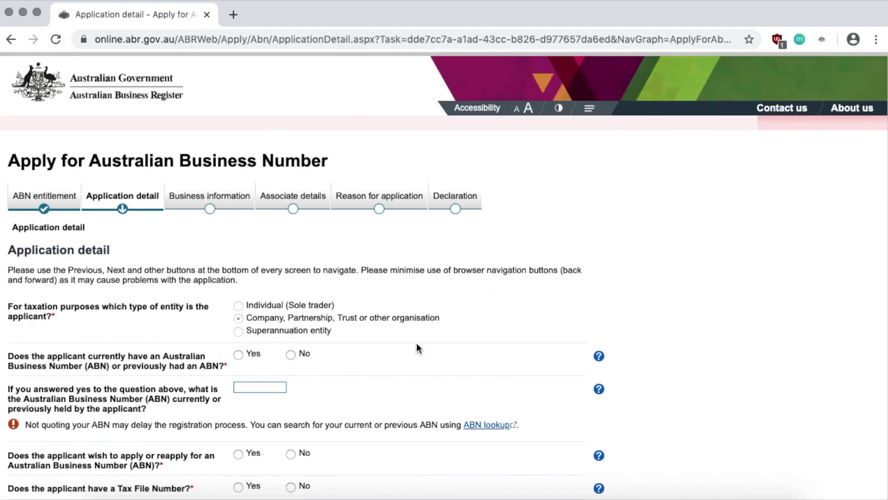
scroll(163, 359, "down", 1)
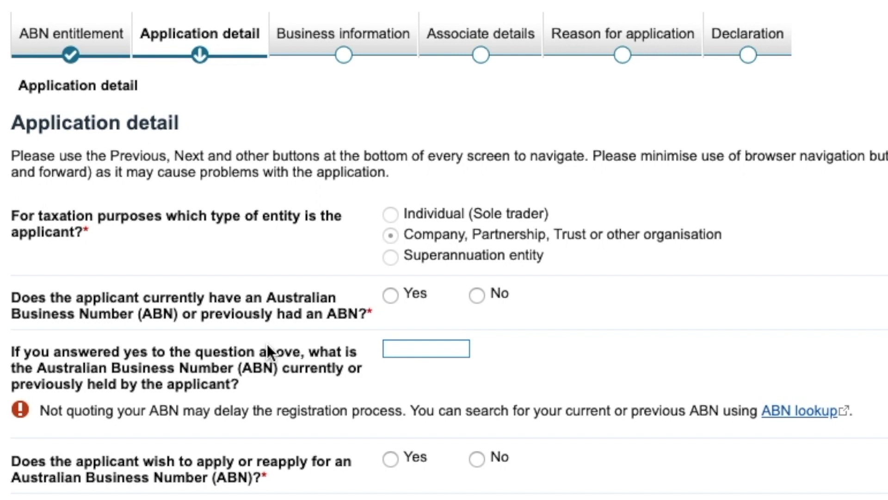
scroll(267, 343, "down", 1)
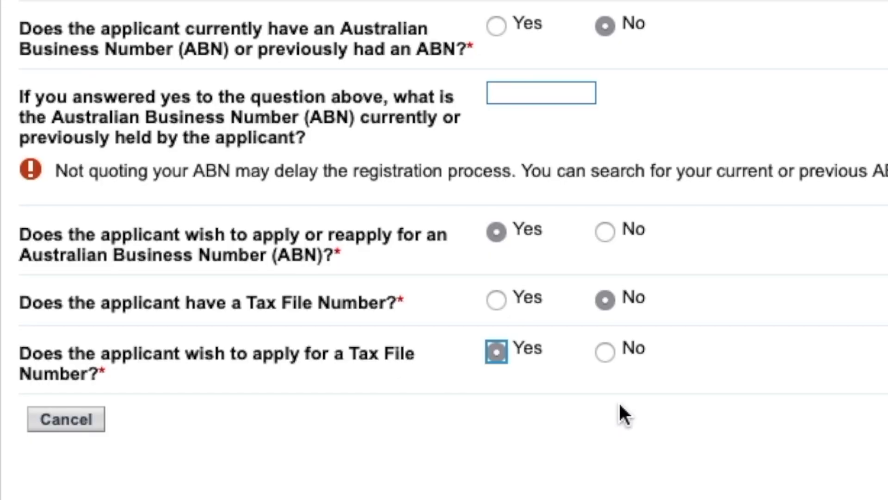
scroll(620, 413, "up", 2)
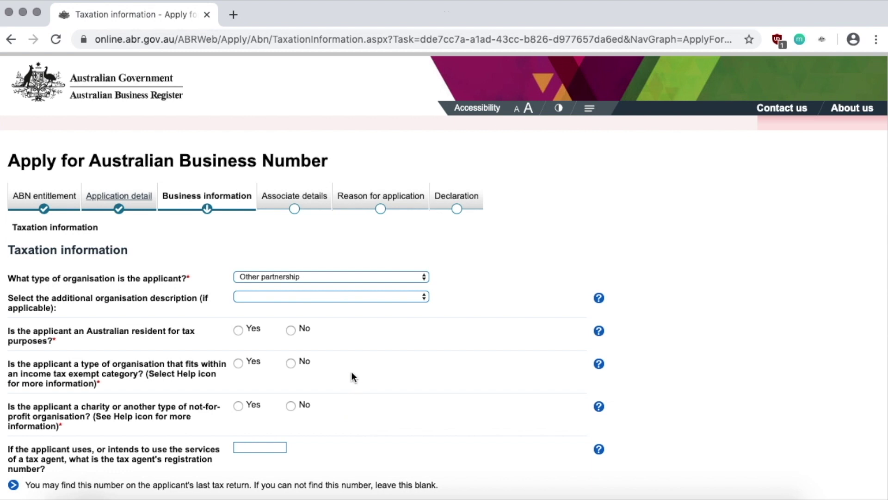
Mark the partnership as an Australian tax resident, not tax-exempt and not a charity, then continue
scroll(163, 311, "down", 2)
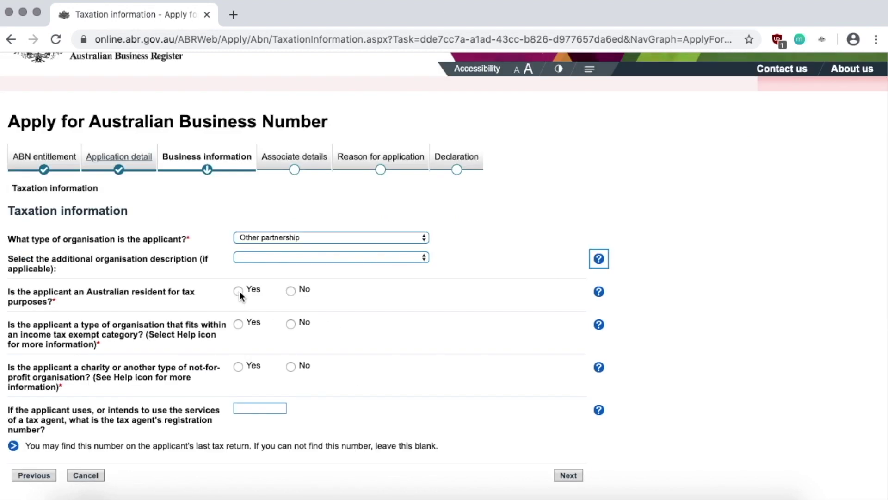
left_click(239, 292)
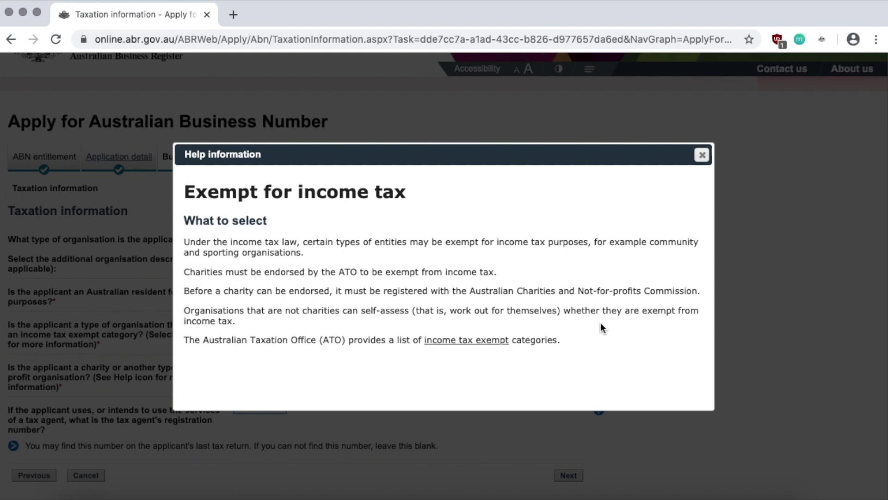
key("Escape")
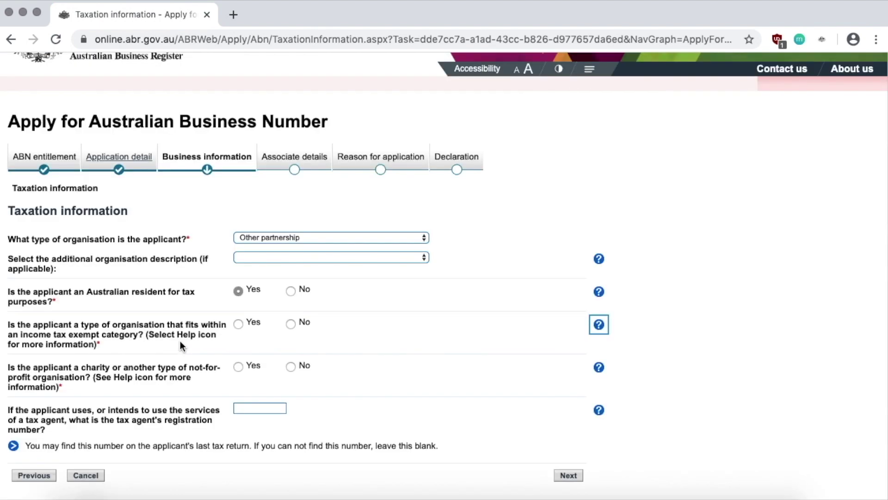
left_click(291, 324)
left_click(291, 367)
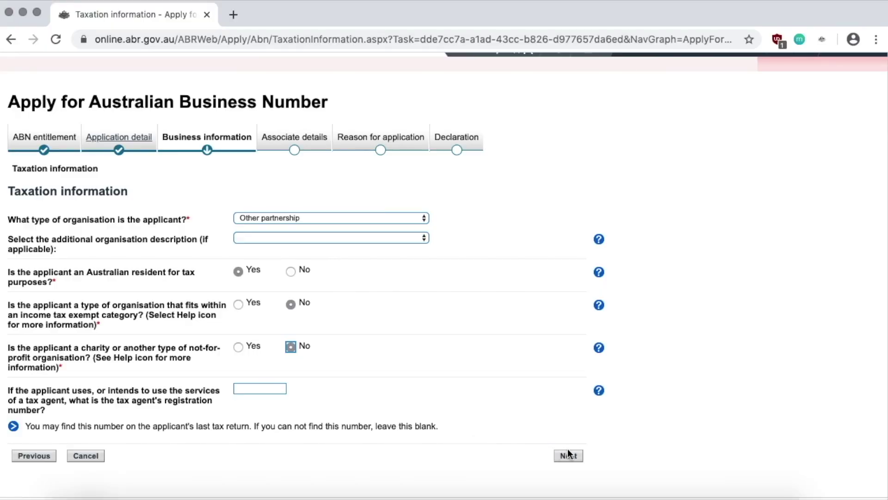
left_click(574, 457)
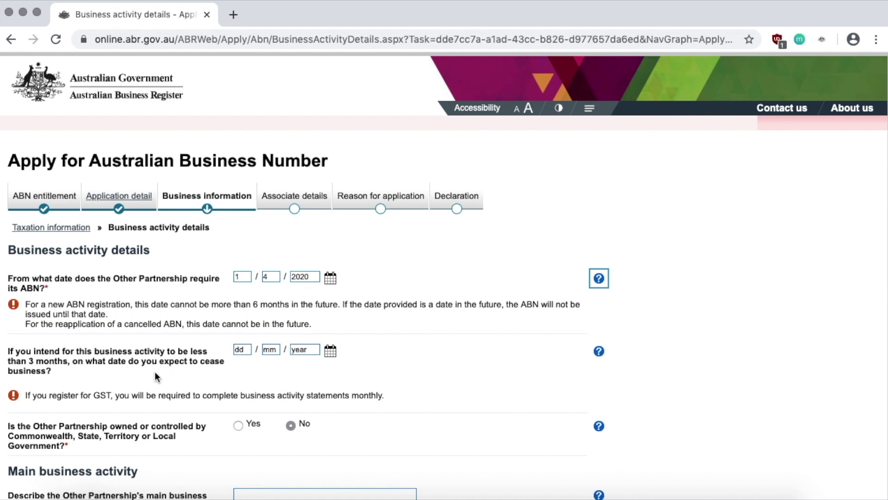
Describe the main activity as 'Video content creation' and browse the activity category list for a video option
scroll(79, 381, "down", 1)
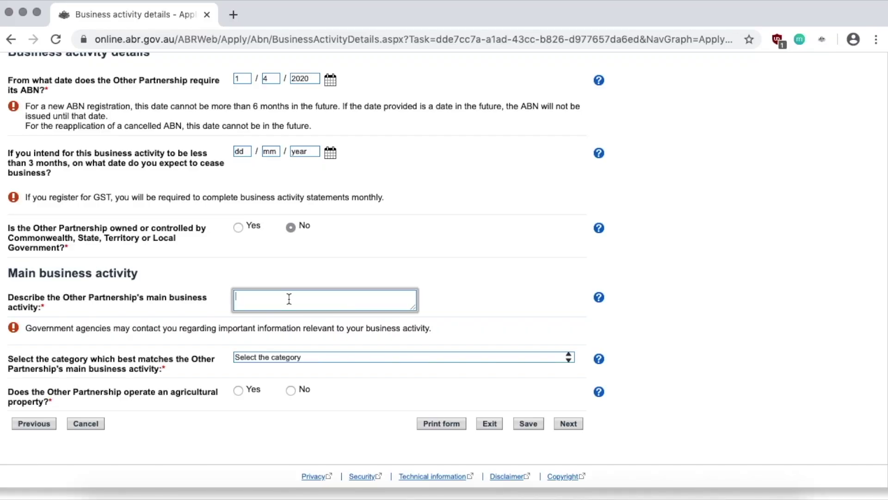
type("Video content creation")
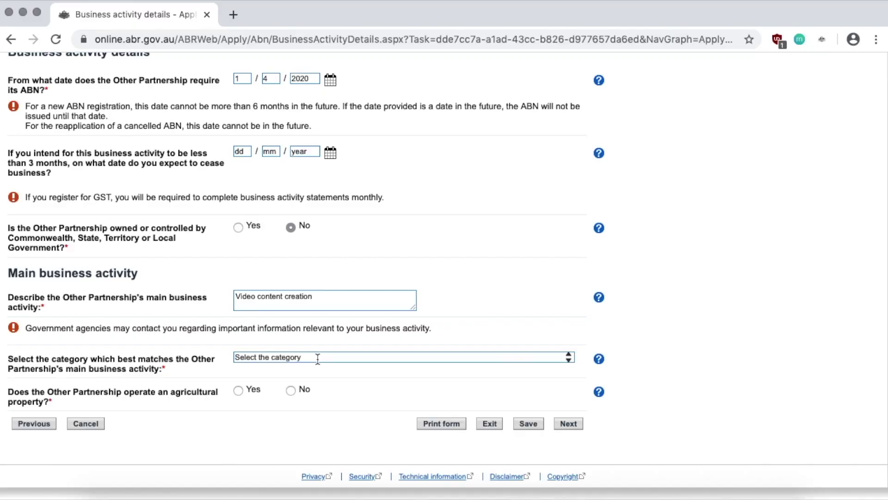
left_click(318, 359)
scroll(387, 334, "down", 2)
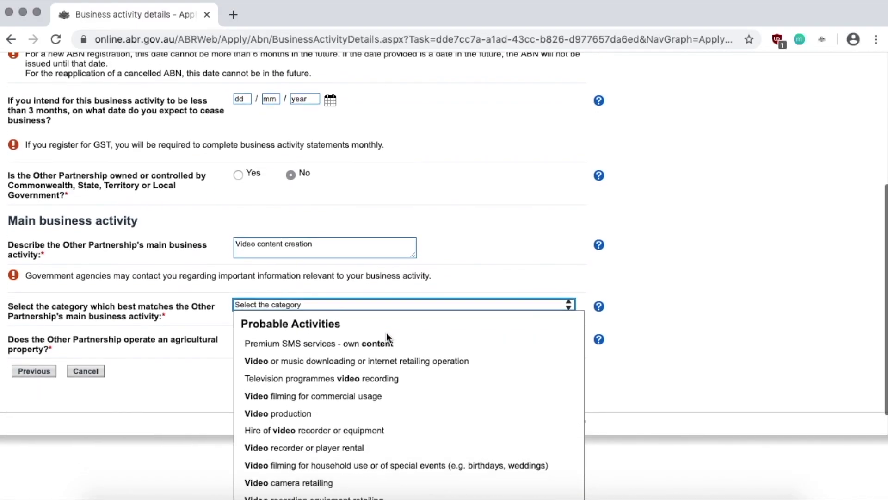
scroll(612, 329, "down", 2)
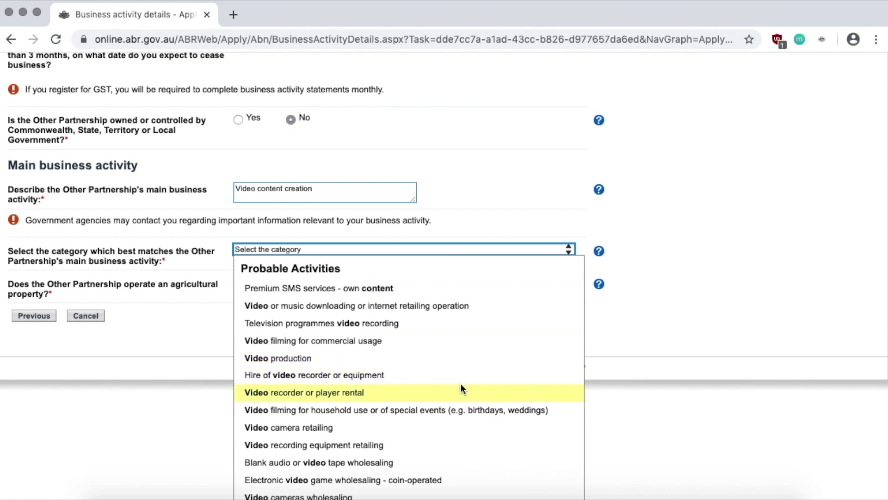
scroll(407, 411, "down", 1)
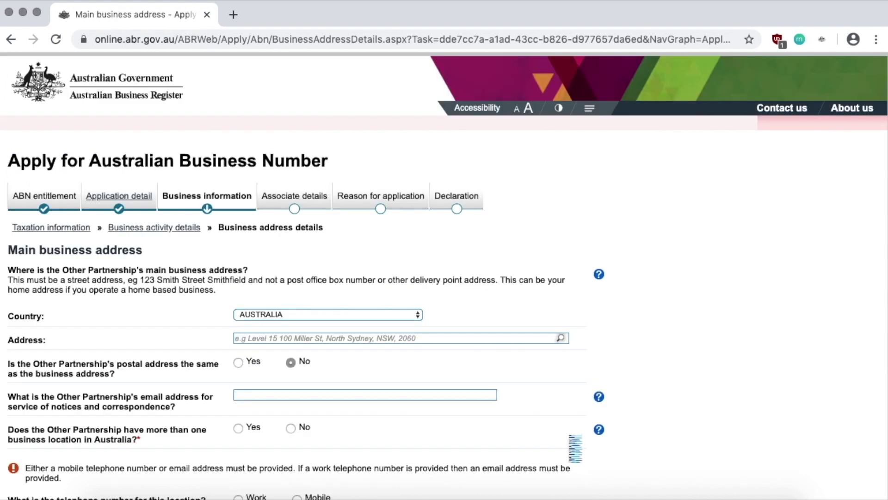
scroll(342, 456, "down", 1)
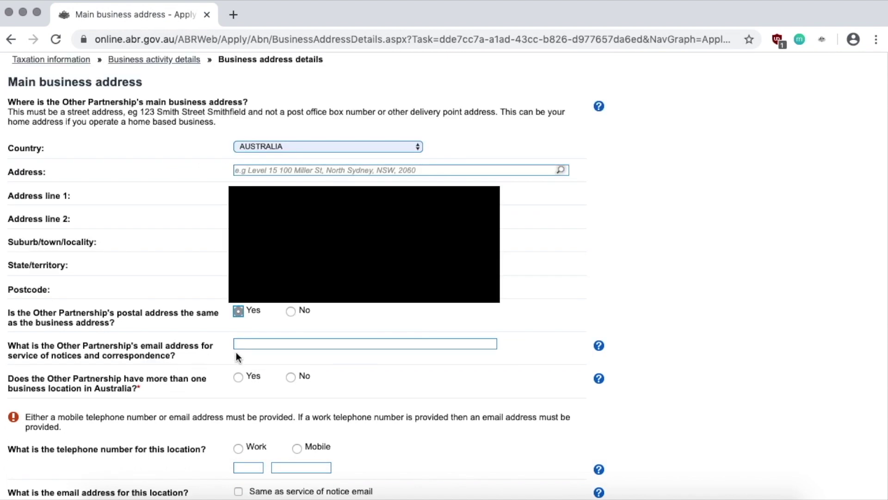
Enter the partnership's contact email address
left_click(257, 343)
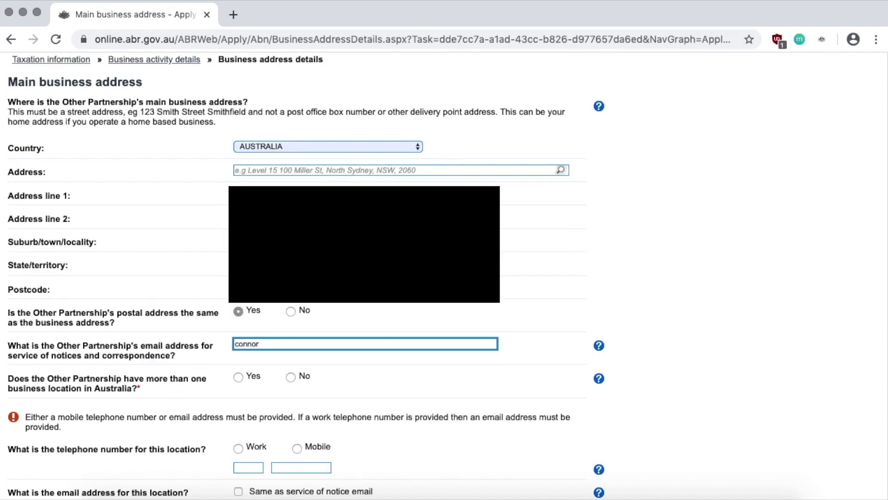
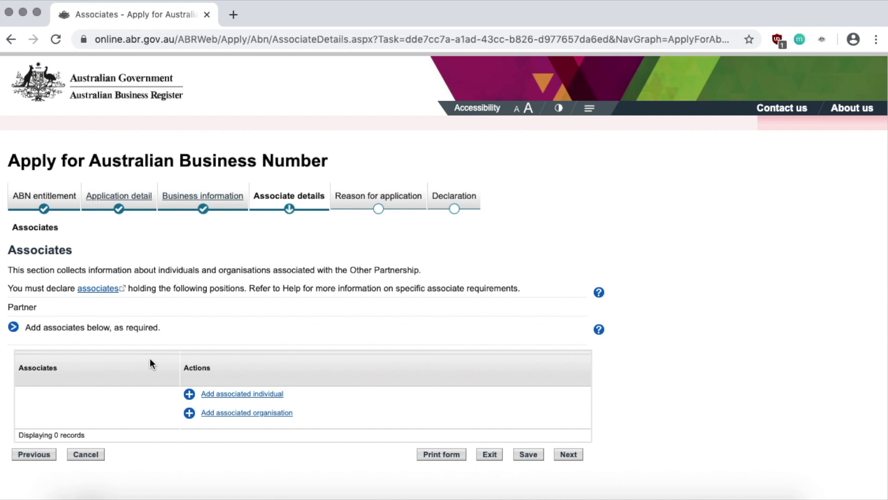
Select New Business in Australia as the reason for applying
scroll(150, 364, "down", 3)
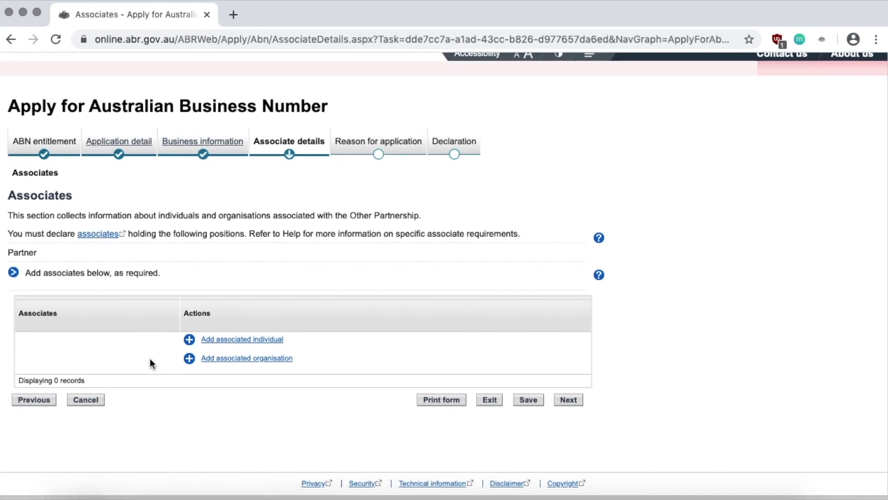
scroll(150, 364, "down", 1)
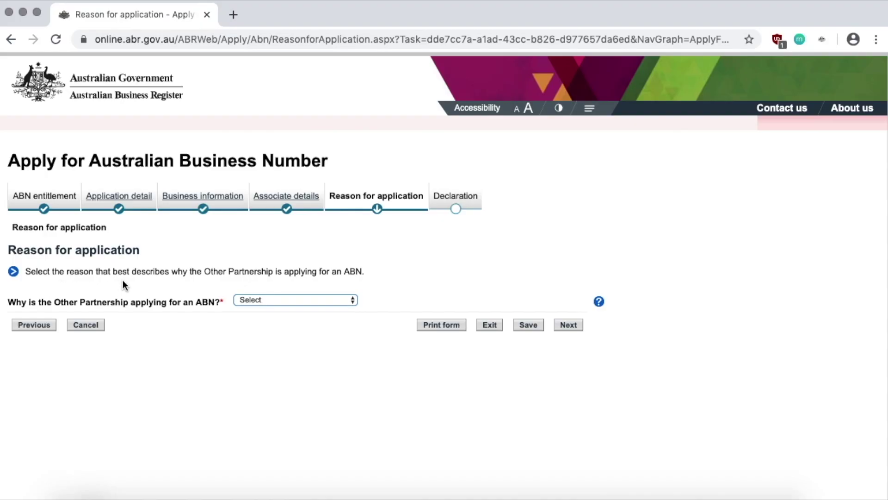
left_click(285, 300)
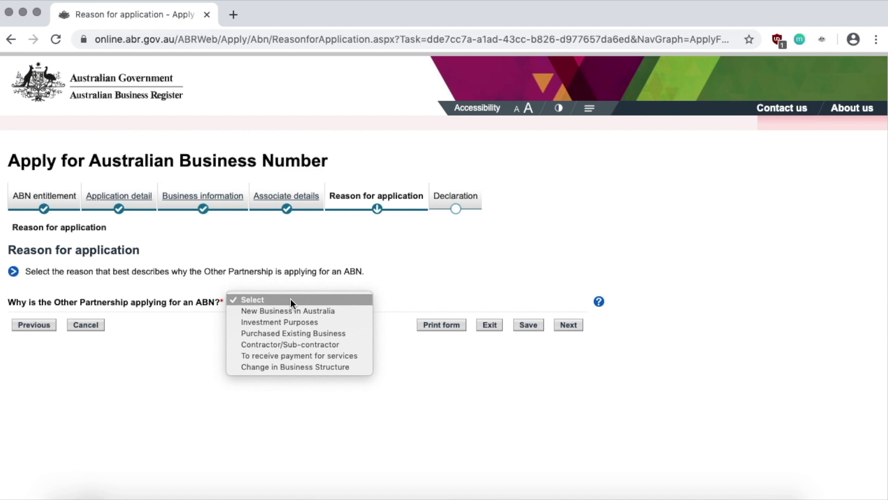
left_click(340, 312)
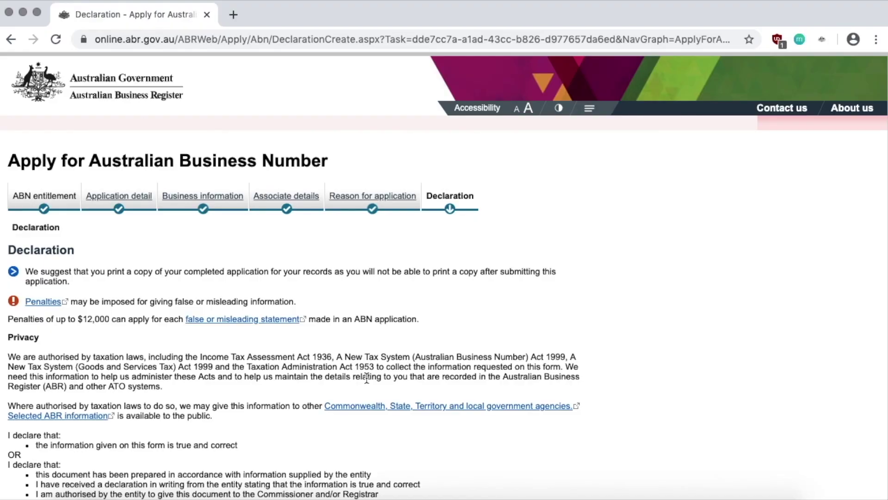
Review the Declaration page with the 2020 declaration date and print a copy of the application
scroll(137, 353, "down", 2)
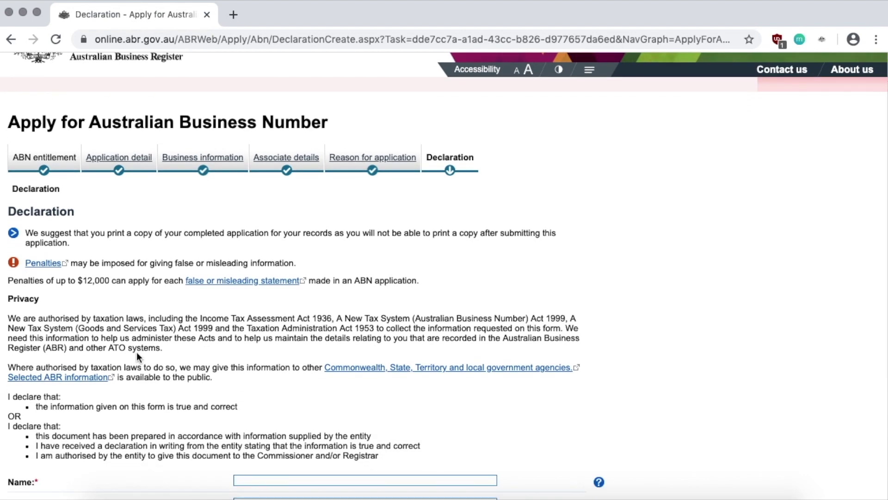
scroll(215, 341, "down", 5)
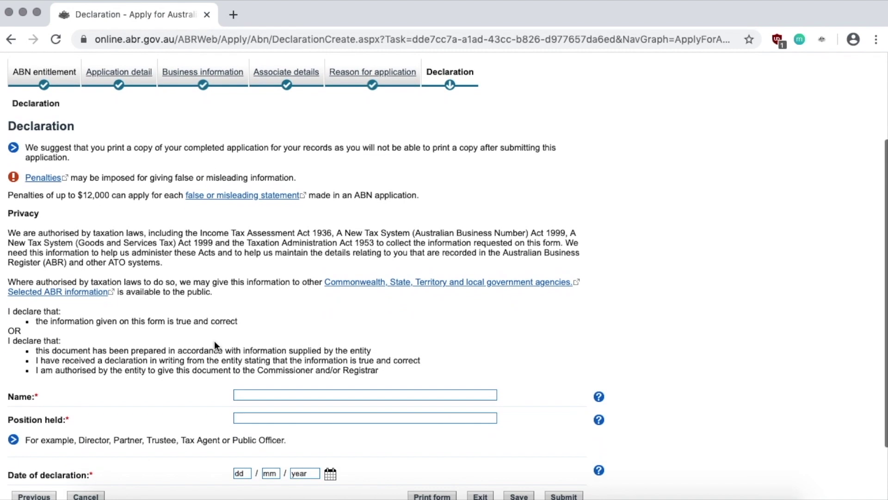
scroll(215, 340, "down", 2)
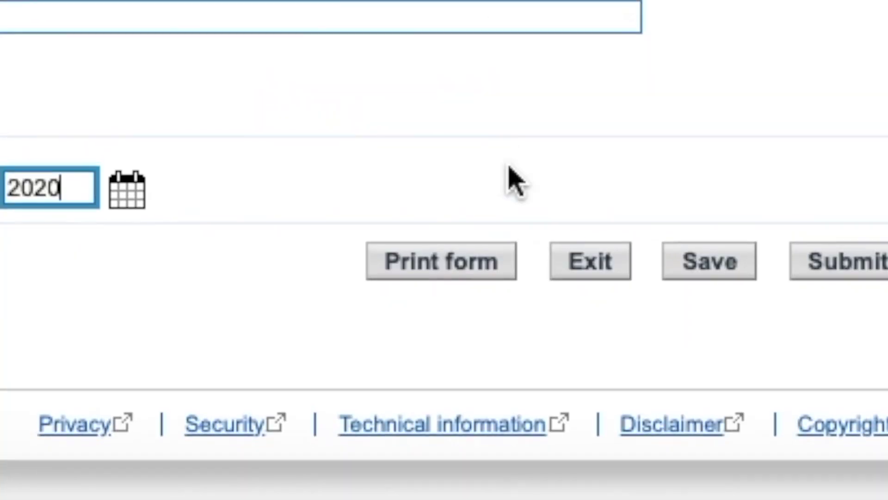
left_click(472, 255)
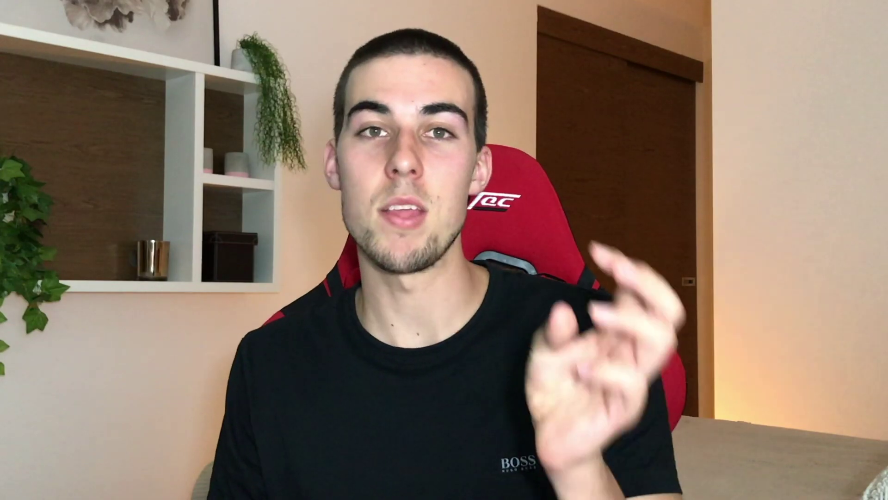